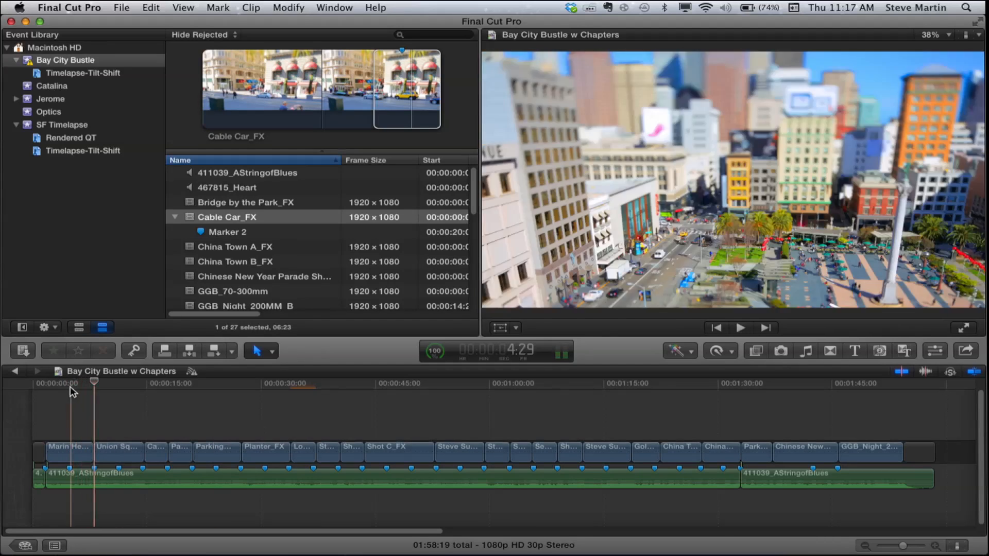
- Add a chapter marker named Cable Car at the start of the cable car clip, at 00:00:14:21
key("space")
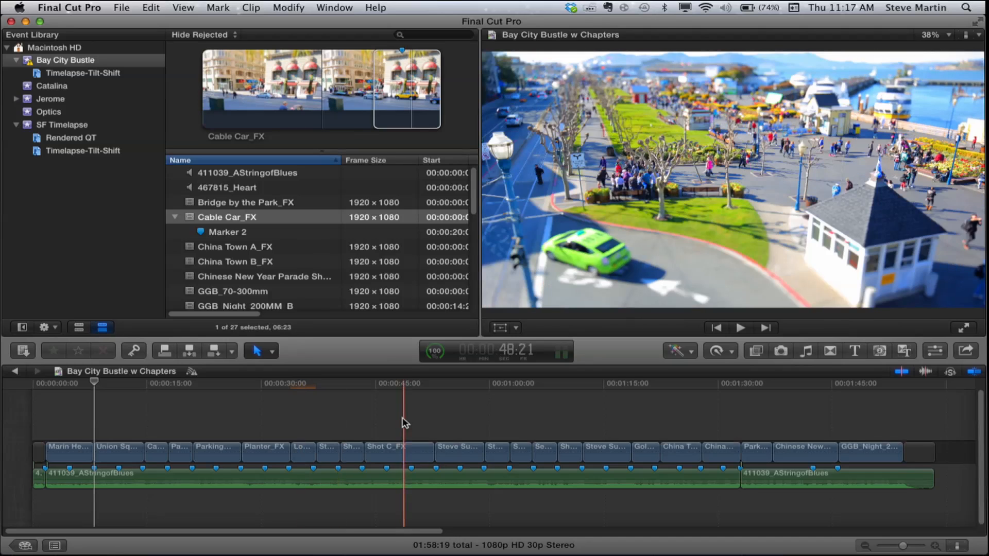
key("l")
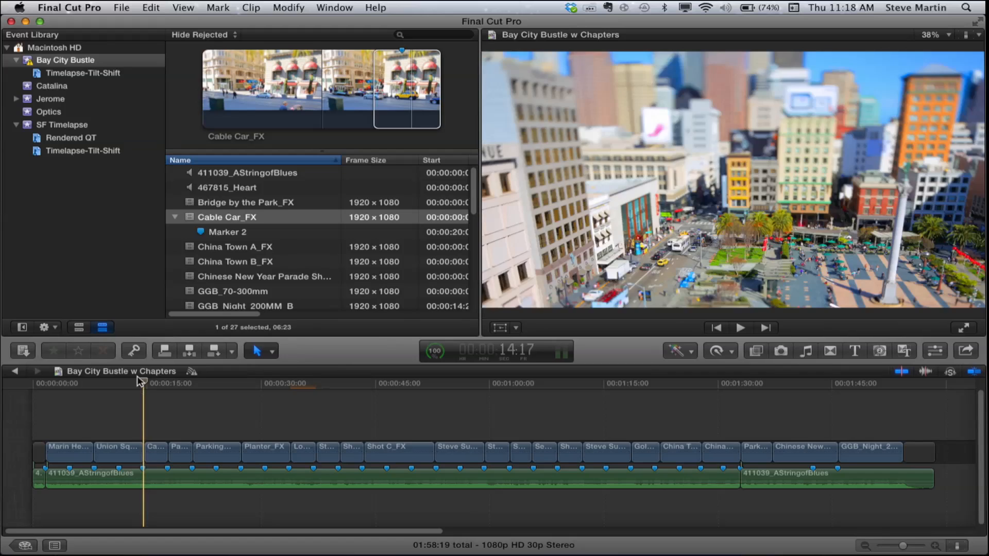
left_click(151, 453)
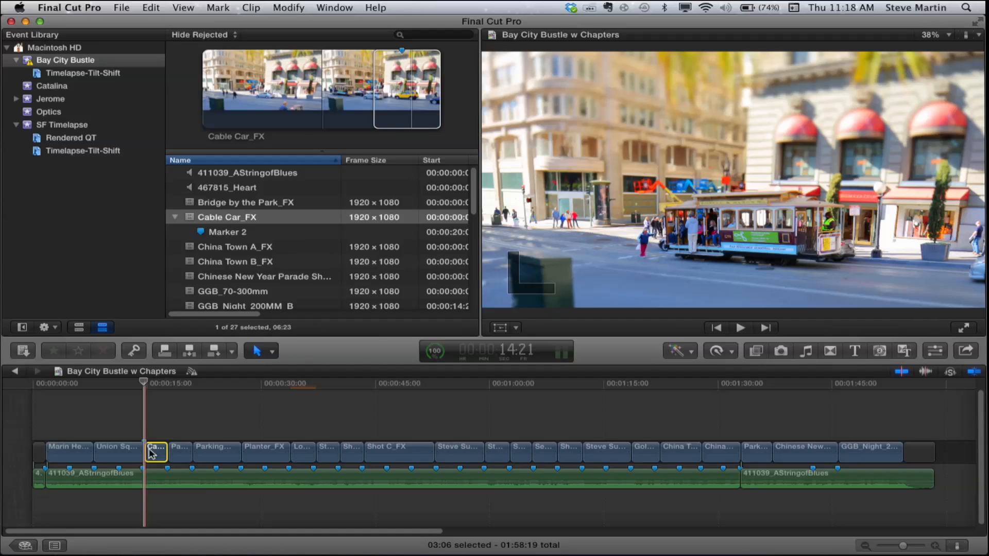
key("alt+m")
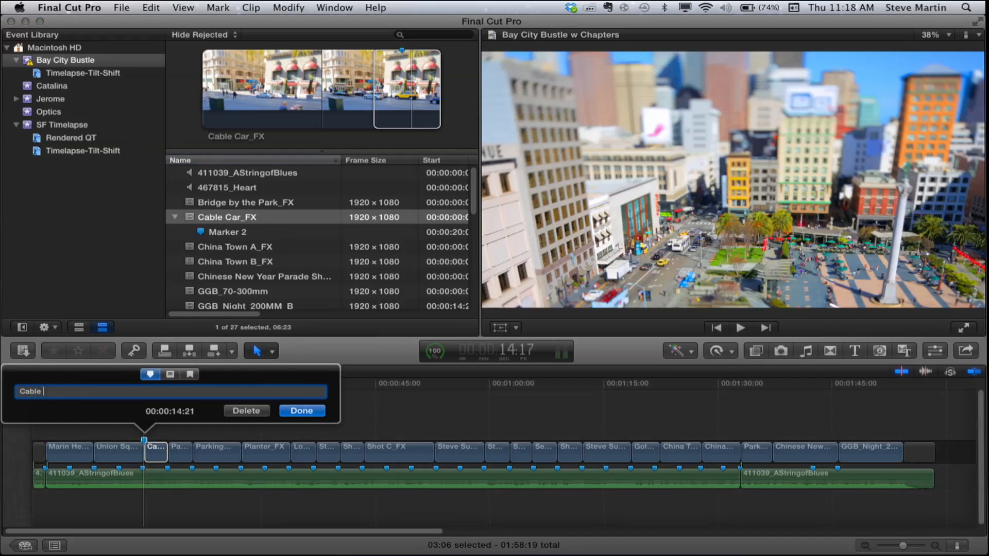
left_click(190, 379)
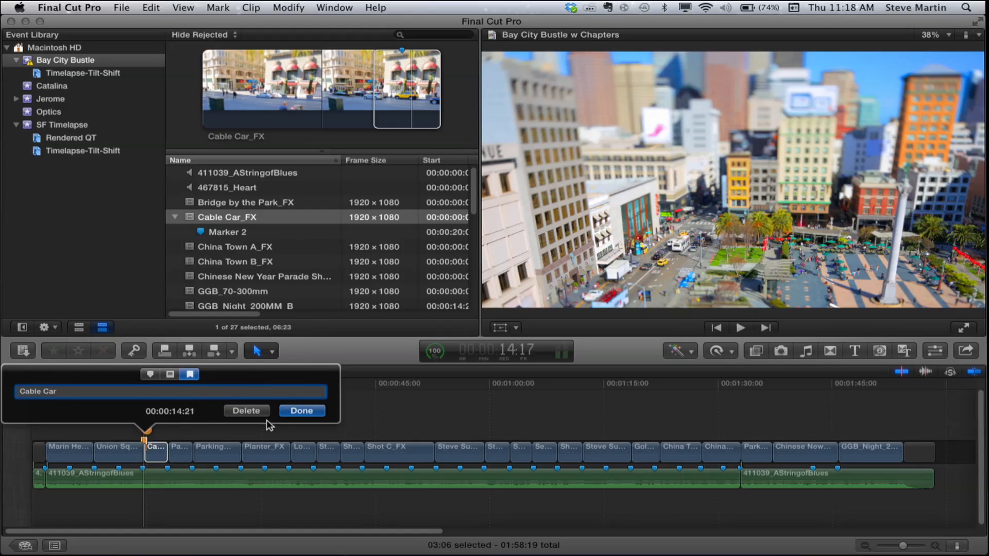
left_click(302, 411)
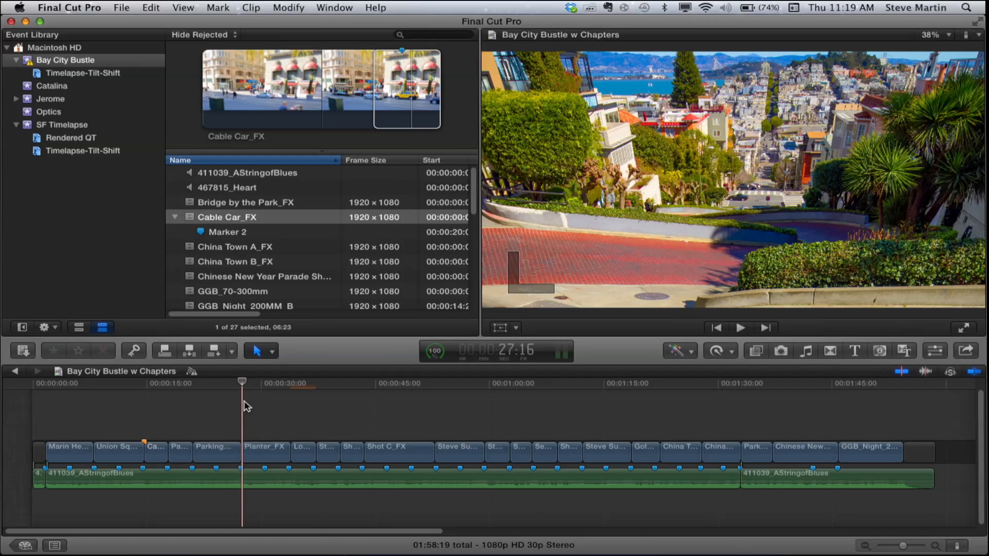
- Add a chapter marker named Lombard St at 00:00:27:16 and move its thumbnail pin further into the Planter_FX clip
type("mmL")
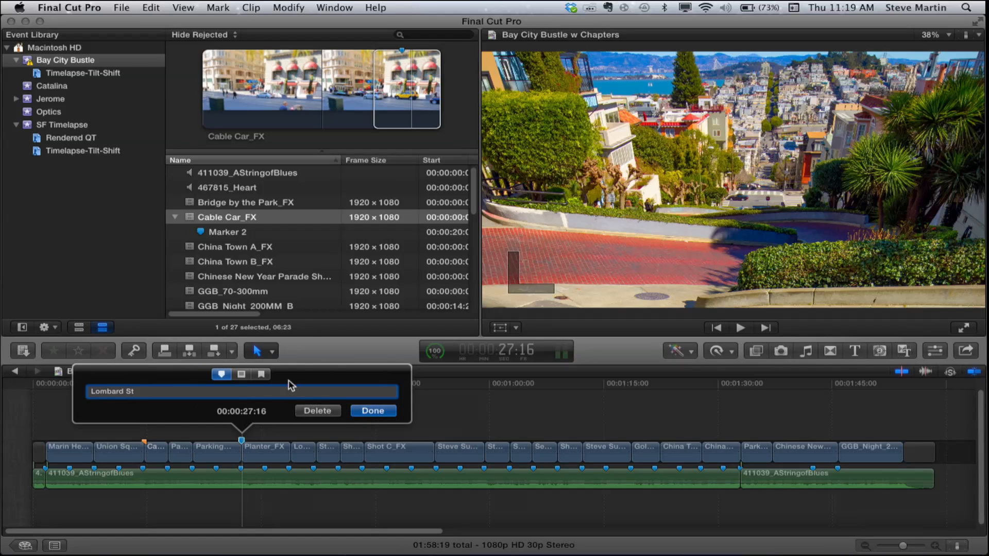
left_click(264, 374)
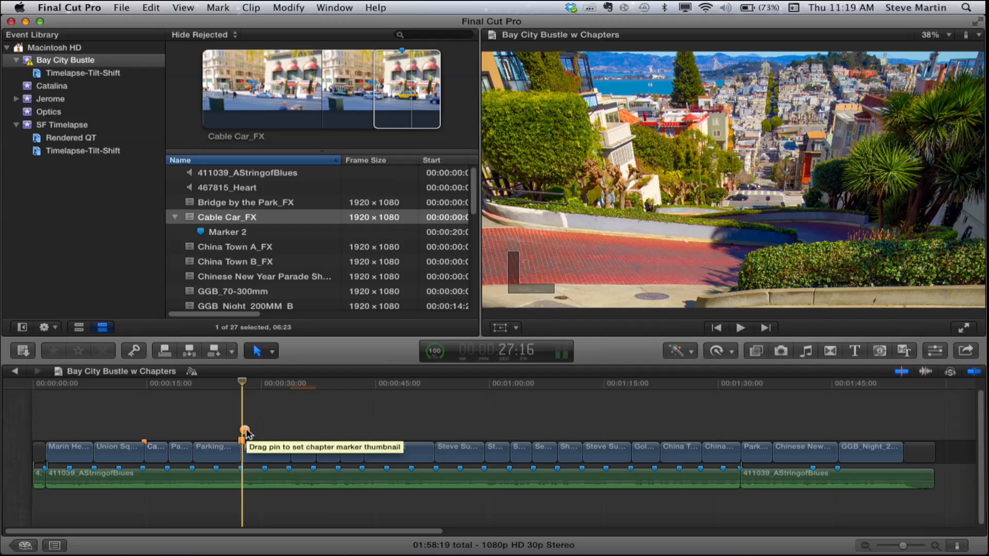
left_click_drag(246, 432, 265, 433)
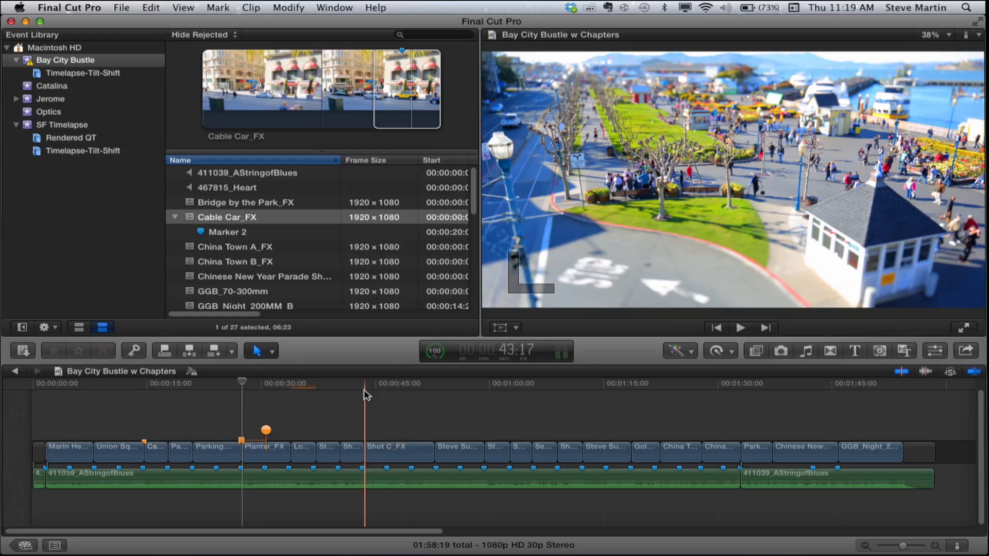
- Add named chapter markers at 00:00:43:17, where Shot C_FX starts, and at about 00:01:02:22
key("alt+m")
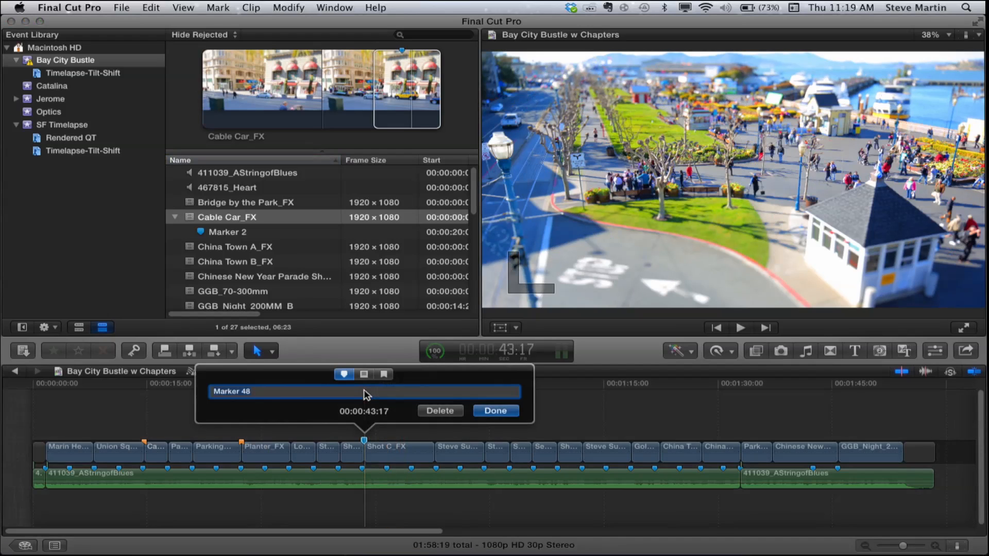
type("Pier 39")
left_click(494, 411)
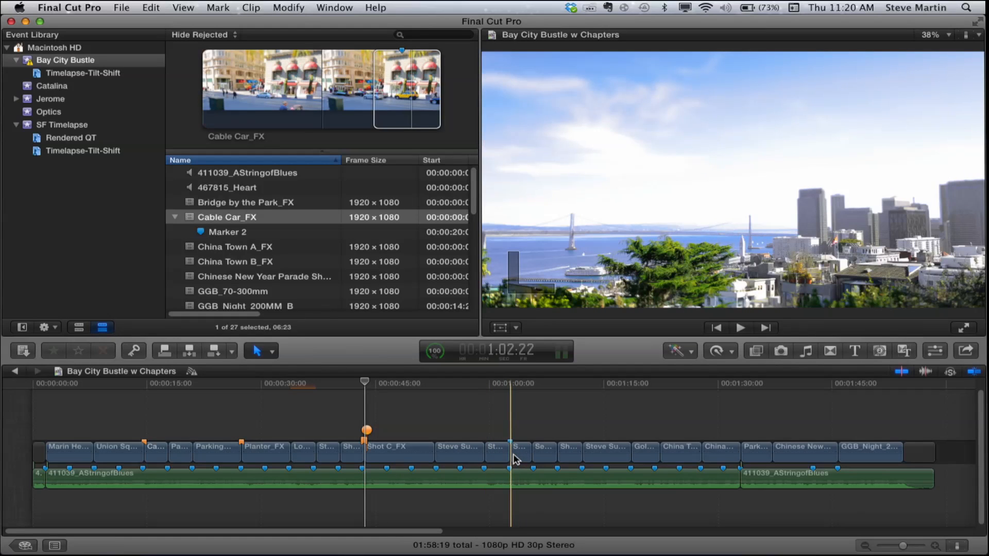
key("alt+m")
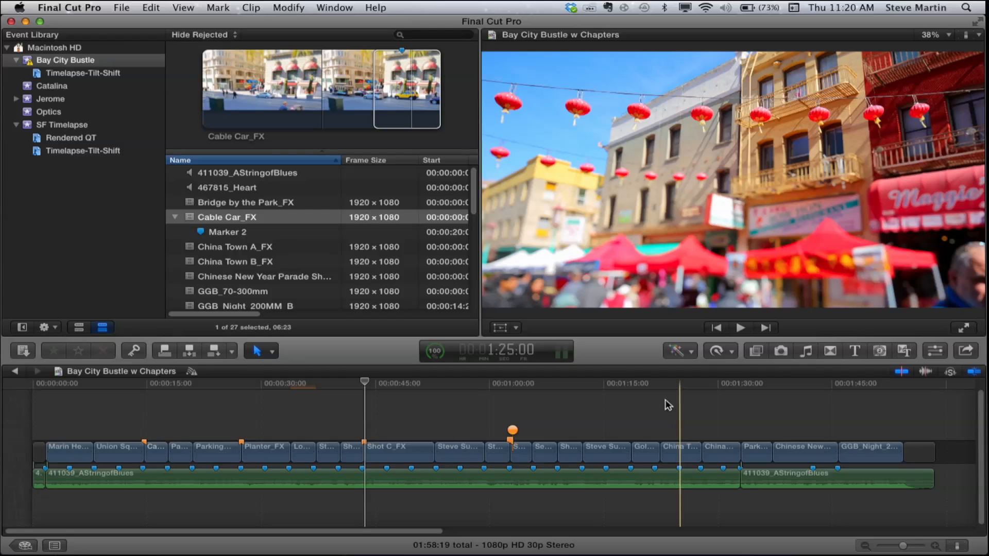
- Add a chapter marker named Chinatown at 00:01:22:14, where the first China Town clip starts
key("l")
key("alt+m")
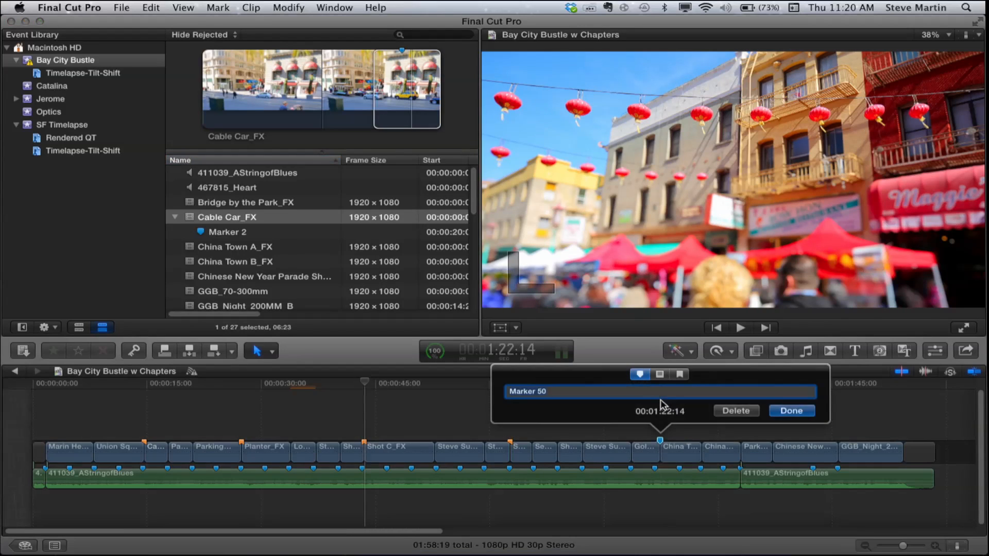
type("N")
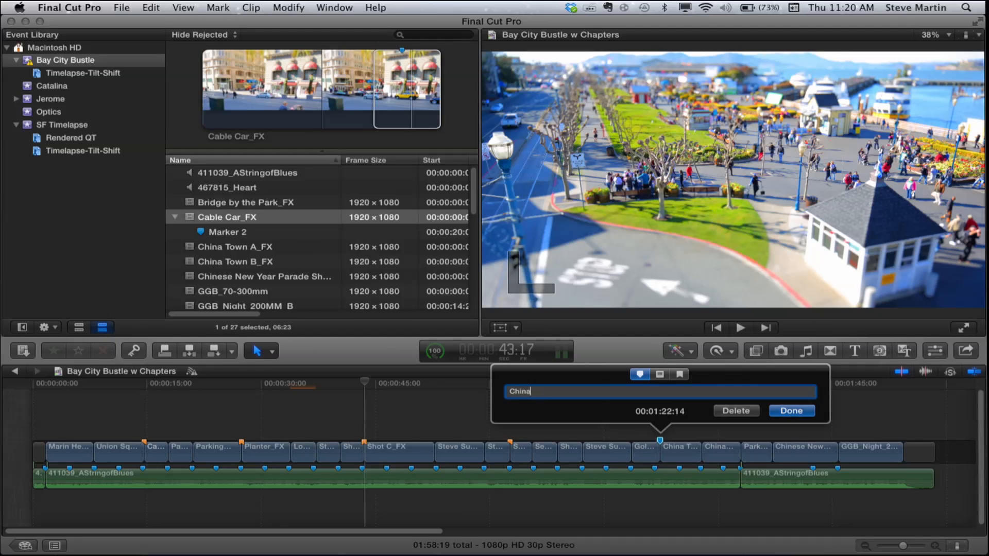
left_click(681, 374)
left_click(788, 410)
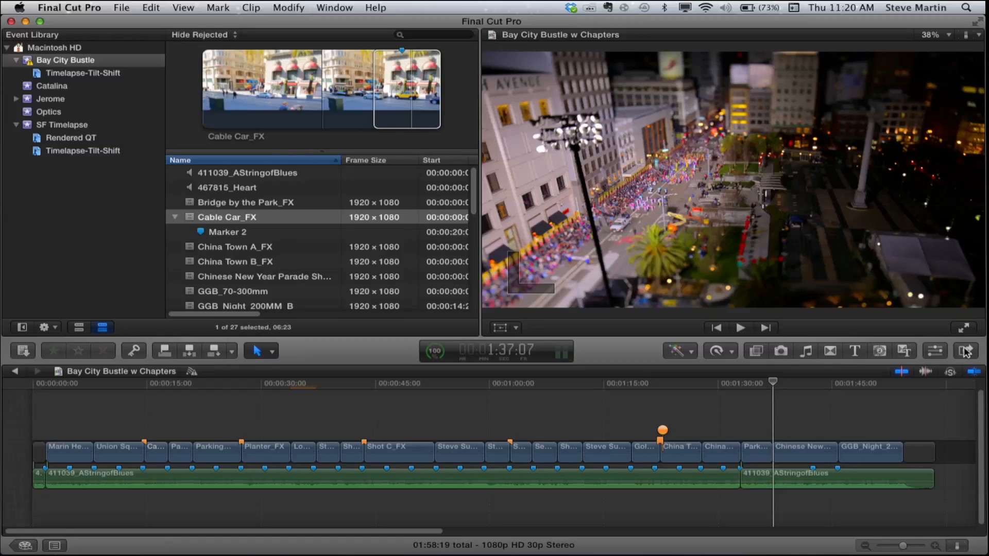
- Start sharing the project as a DVD and open the disc's output settings
left_click(964, 352)
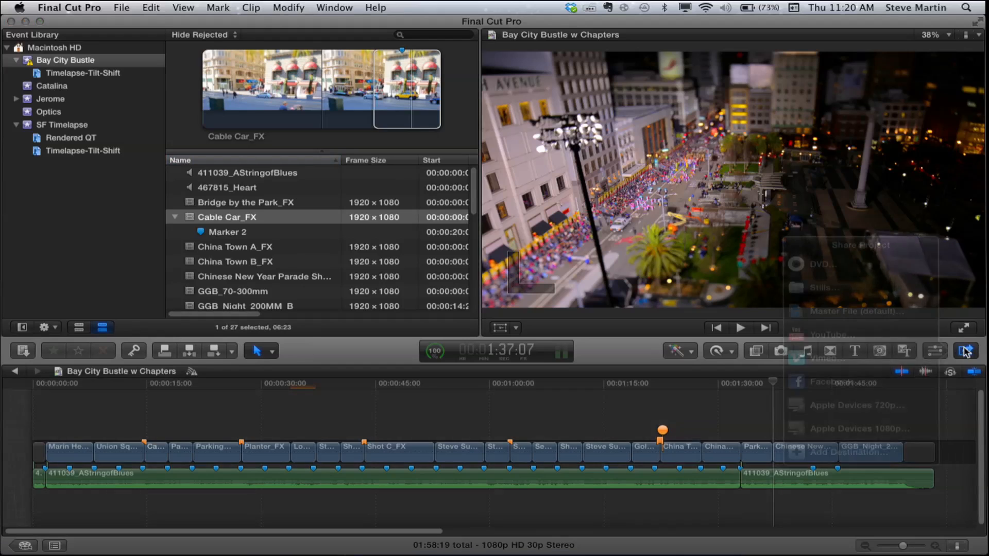
left_click(820, 264)
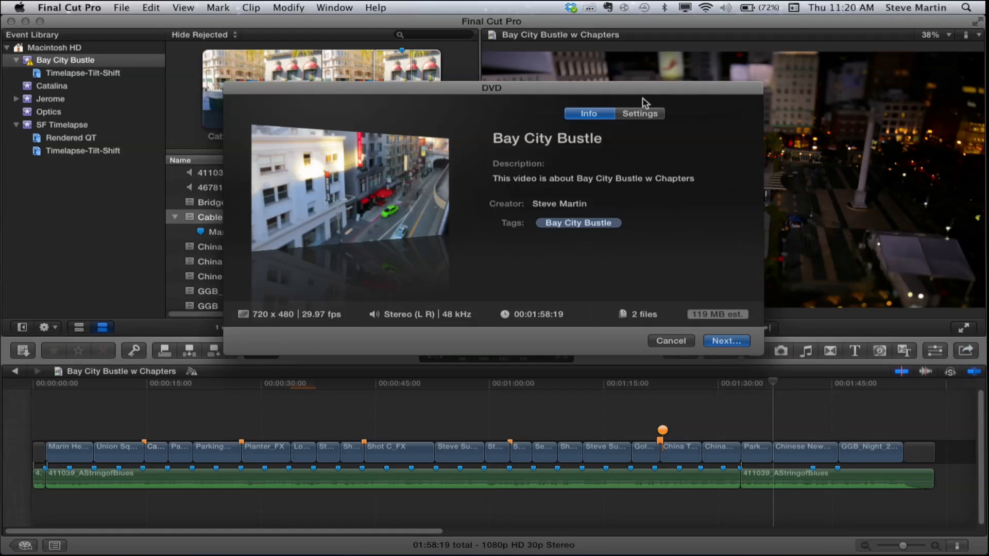
left_click(644, 113)
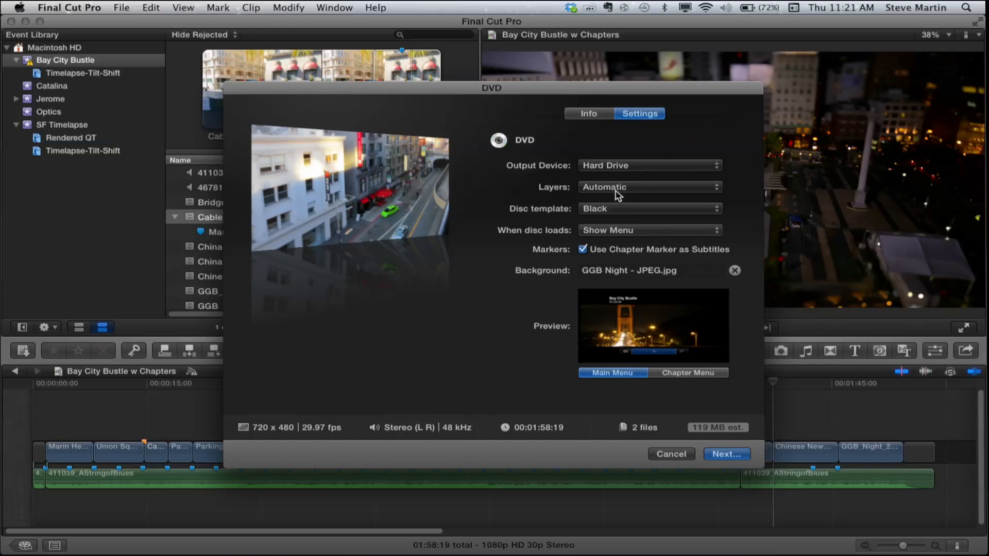
- Review the disc layer options and try the White disc template before returning to Black
left_click(597, 188)
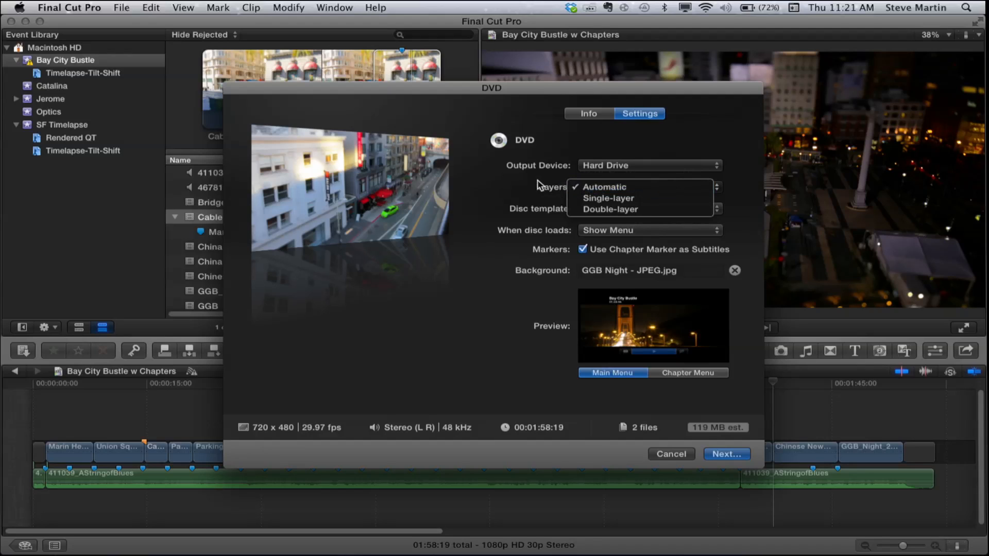
left_click(530, 180)
left_click(614, 188)
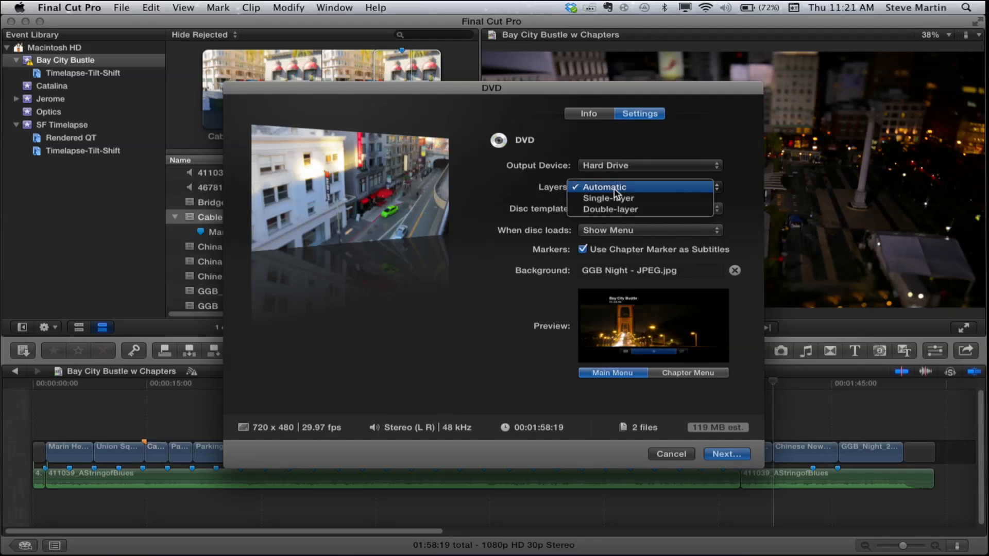
left_click(523, 191)
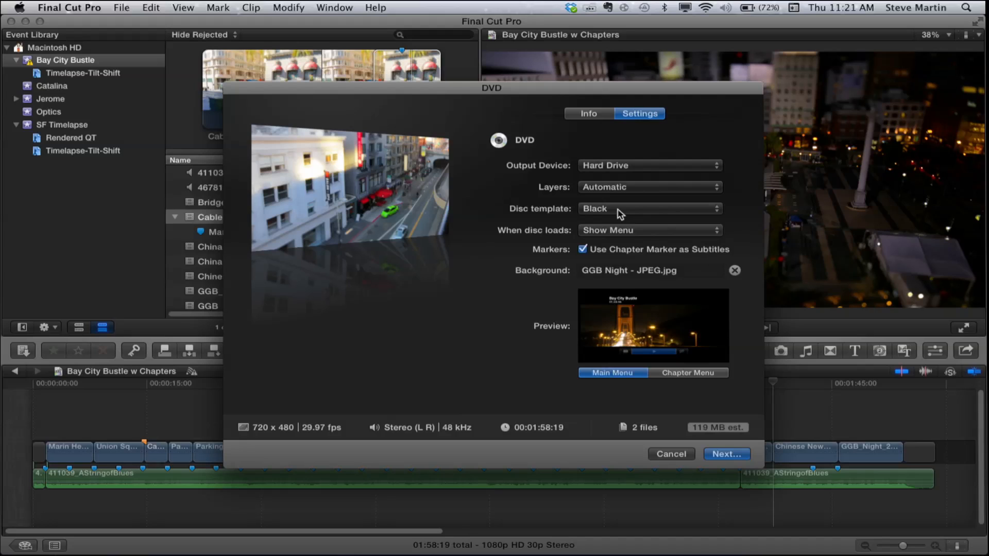
left_click(620, 215)
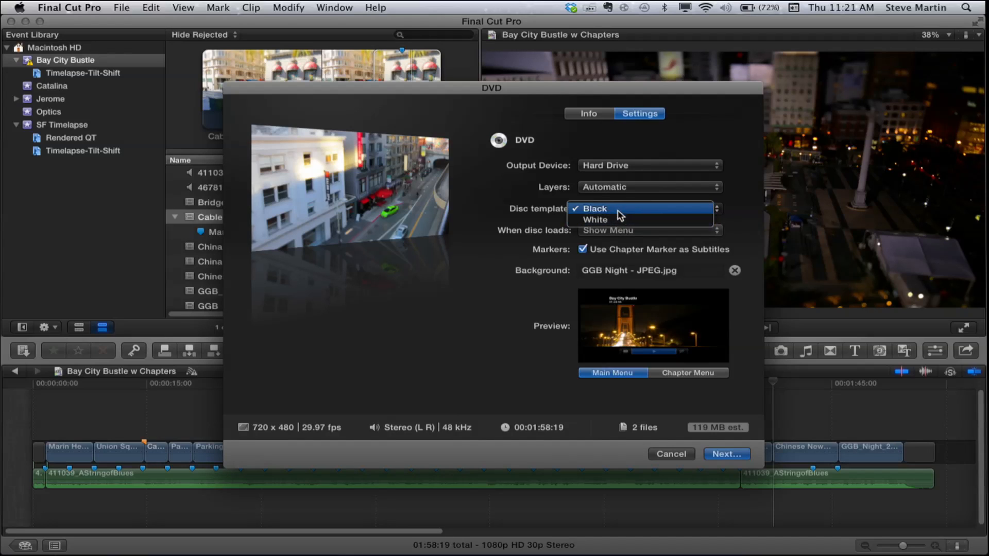
left_click(619, 221)
left_click(619, 211)
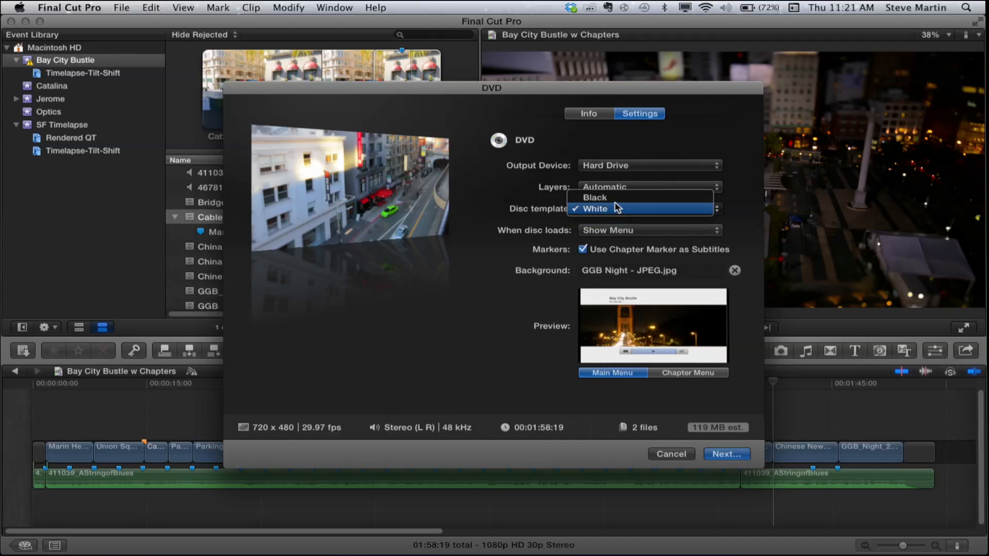
left_click(610, 198)
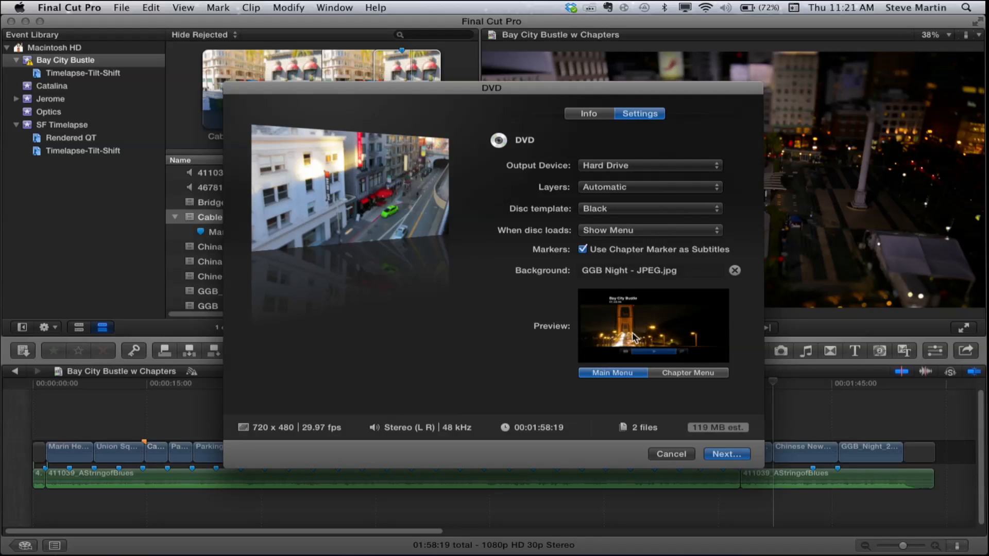
- Remove the DVD menu's background image and add GGB Night - JPEG.jpg from the Desktop as the background
left_click(734, 271)
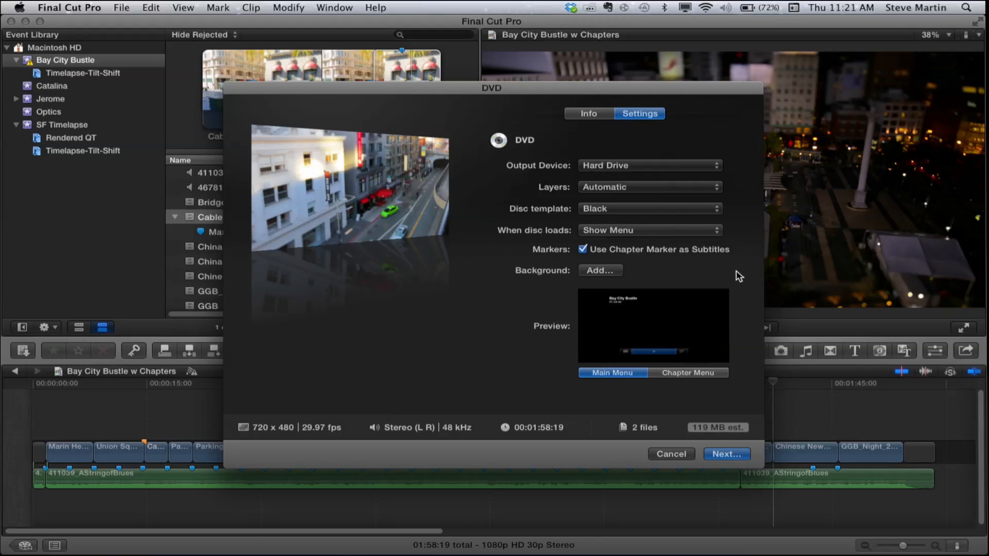
left_click(599, 271)
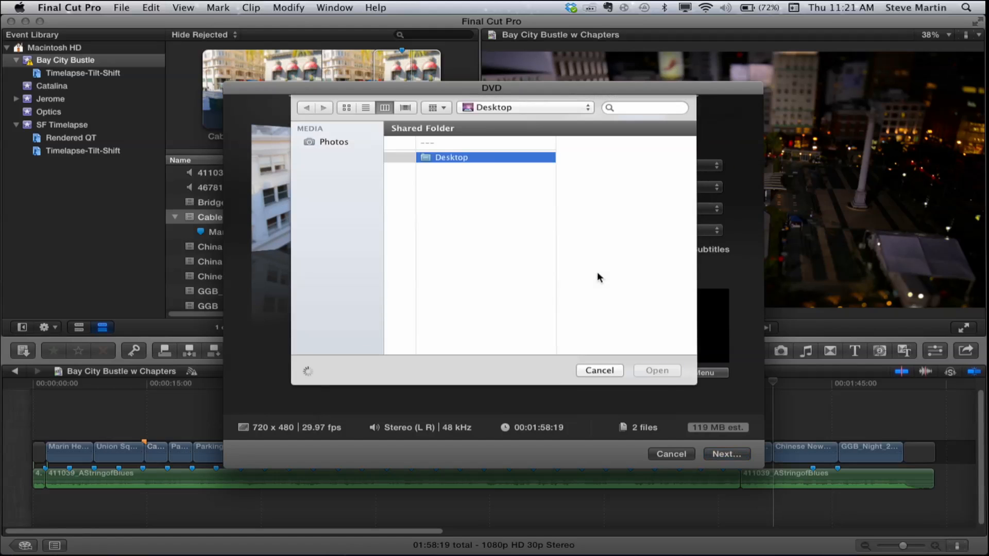
left_click(585, 226)
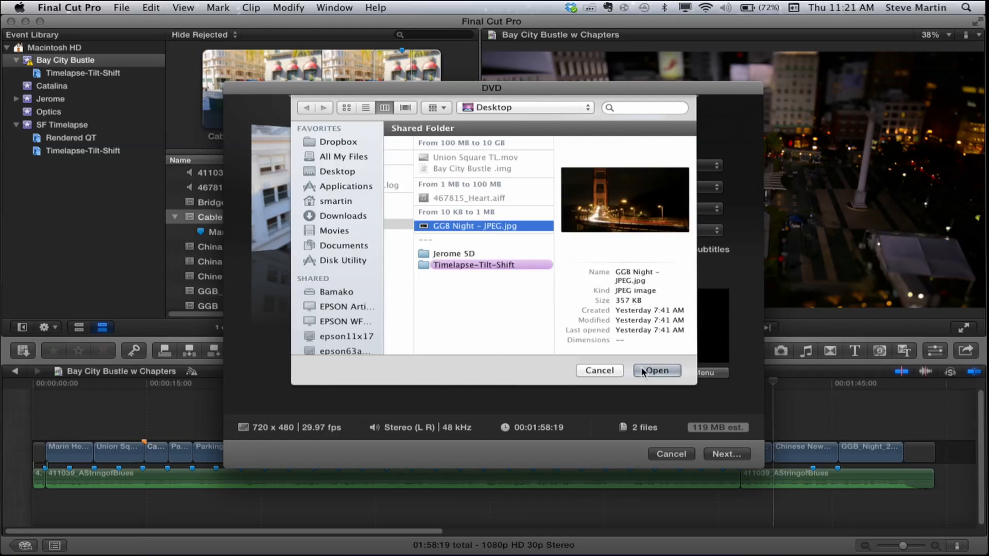
left_click(645, 371)
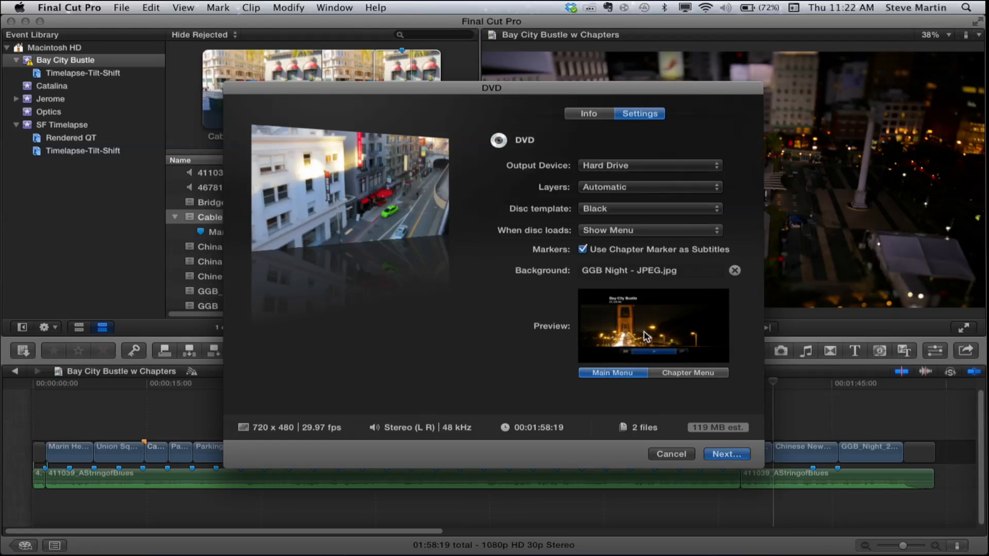
- Preview the chapter menu and the main menu, and continue to choosing the save location for the DVD image
left_click(675, 376)
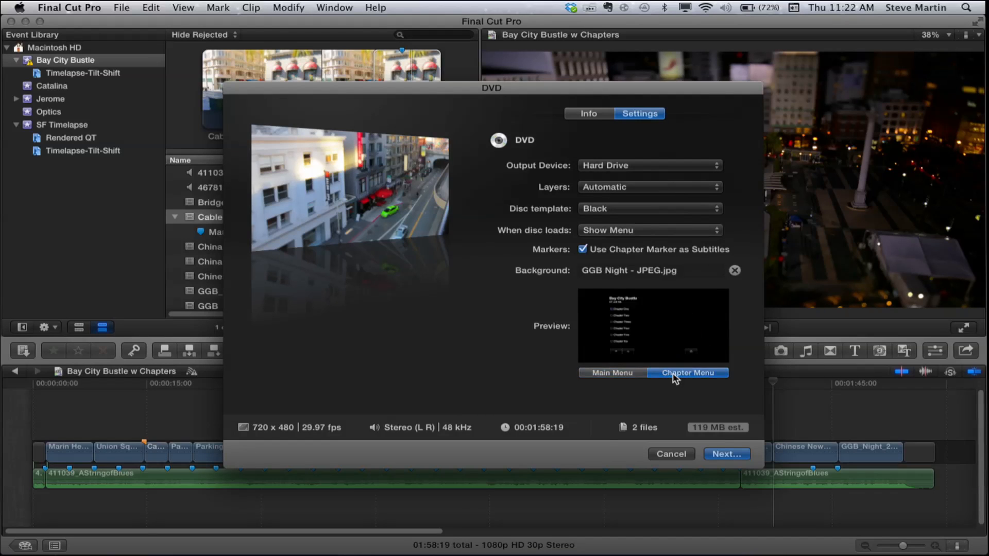
left_click(624, 376)
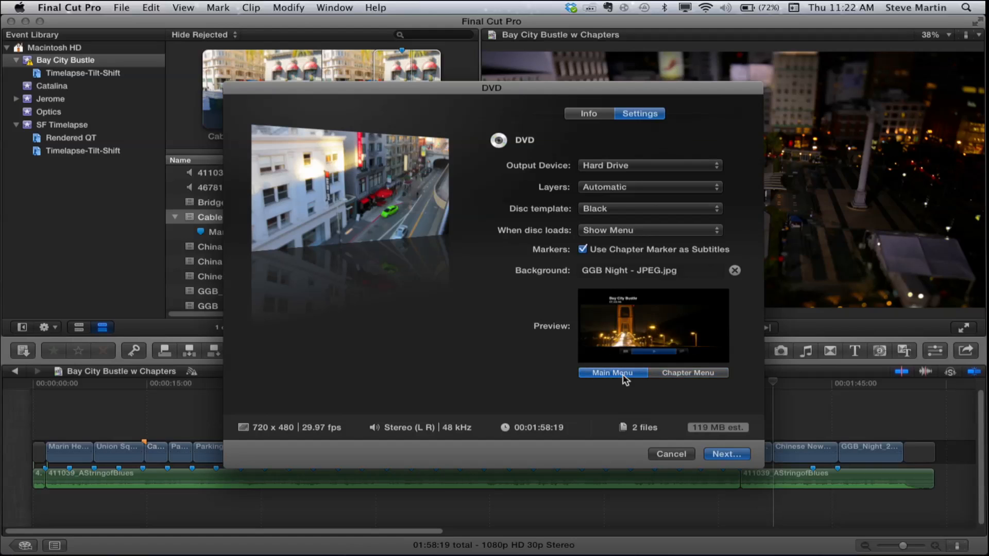
left_click(724, 454)
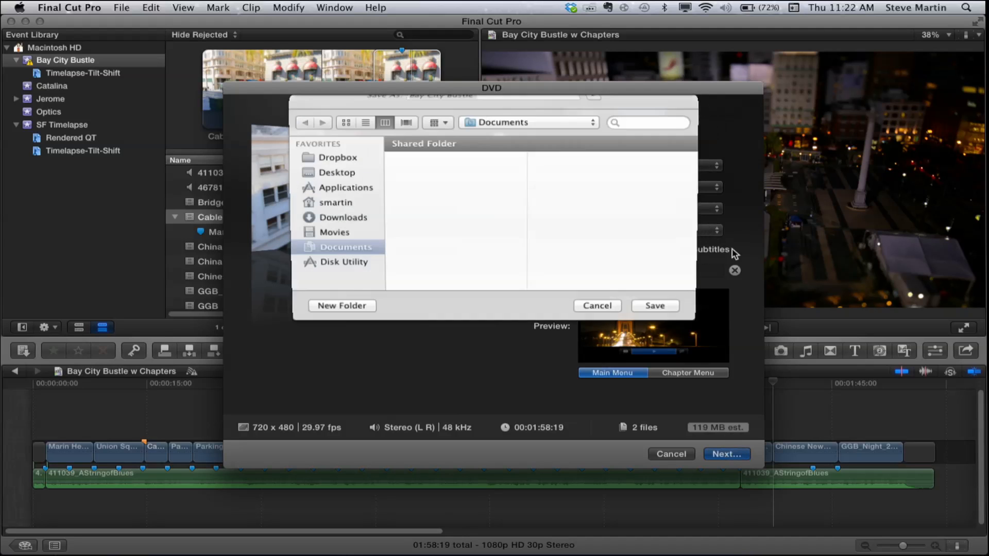
left_click(341, 193)
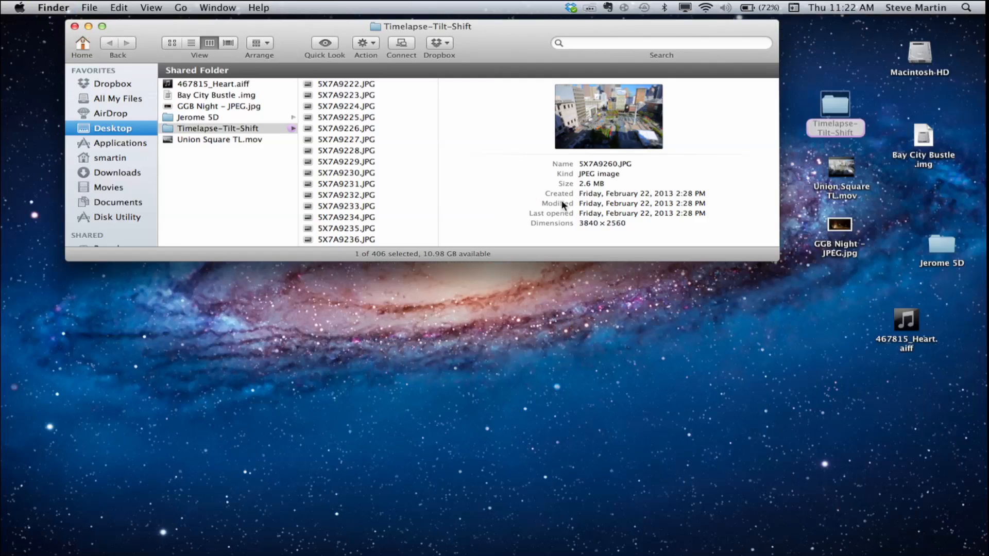
- Switch to the Finder, mount the Bay City Bustle .img disk image and play it in DVD Player
left_click_drag(778, 257, 627, 216)
left_click_drag(927, 140, 702, 309)
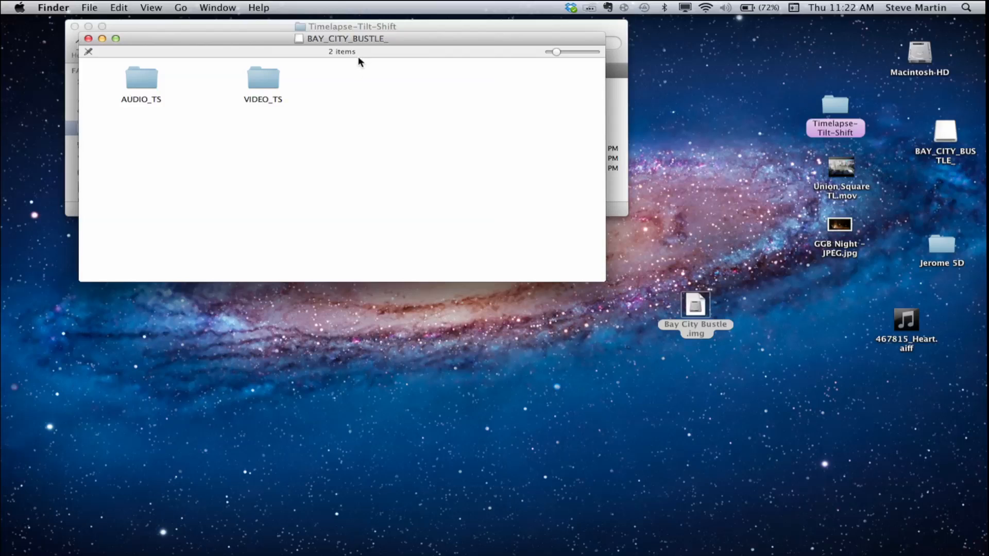
left_click_drag(355, 36, 353, 183)
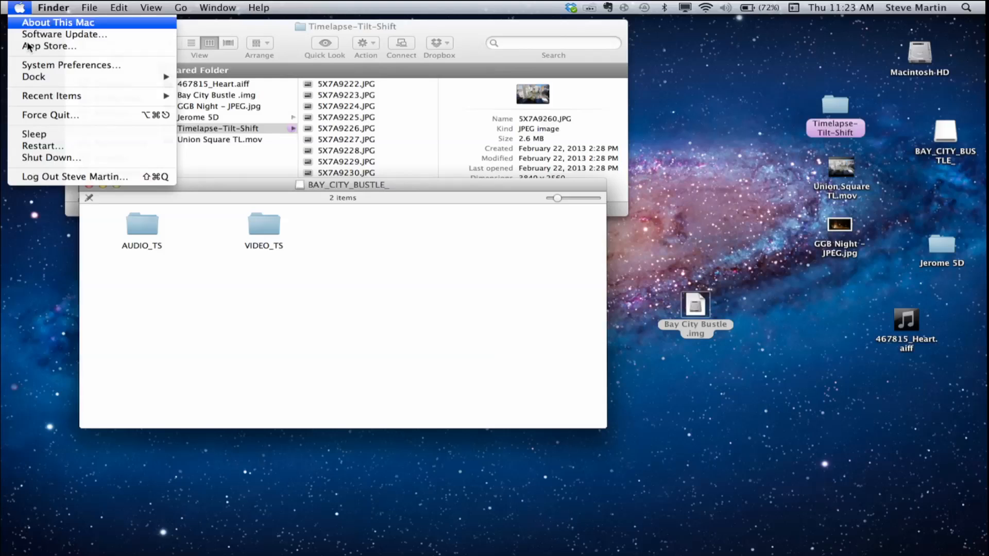
mouse_move(39, 96)
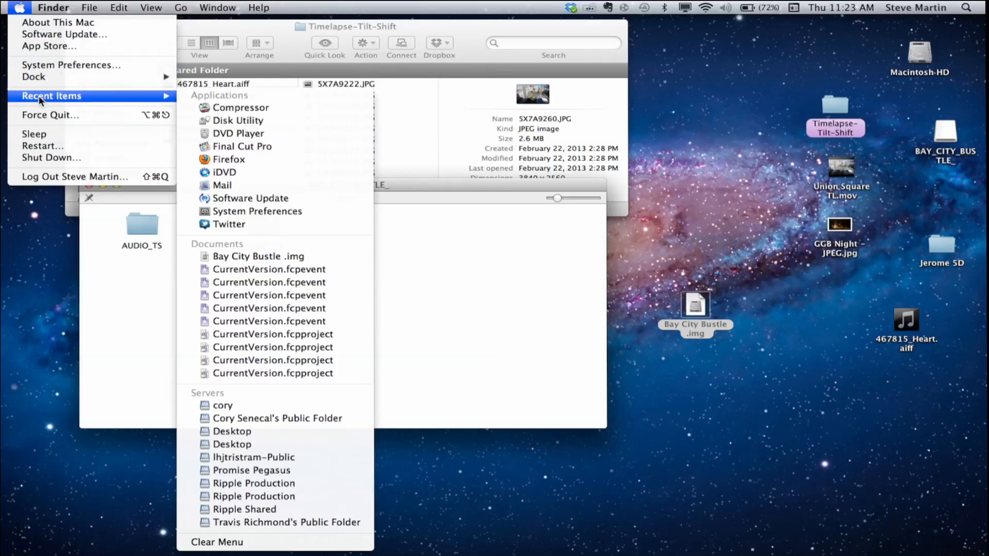
left_click(200, 130)
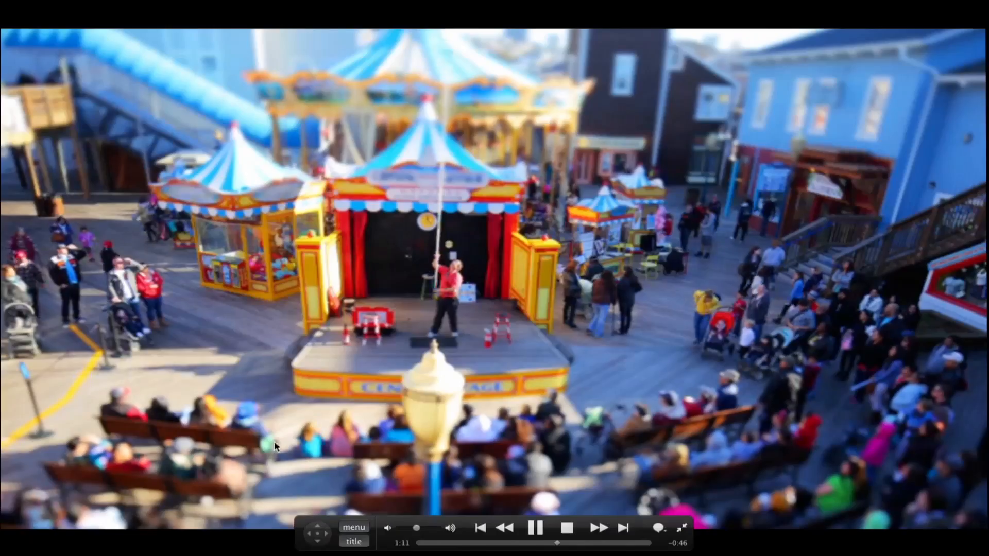
- Check the disc's chapter menu, return to the movie, and bring up the title menu to examine its chapter and play options
left_click(354, 528)
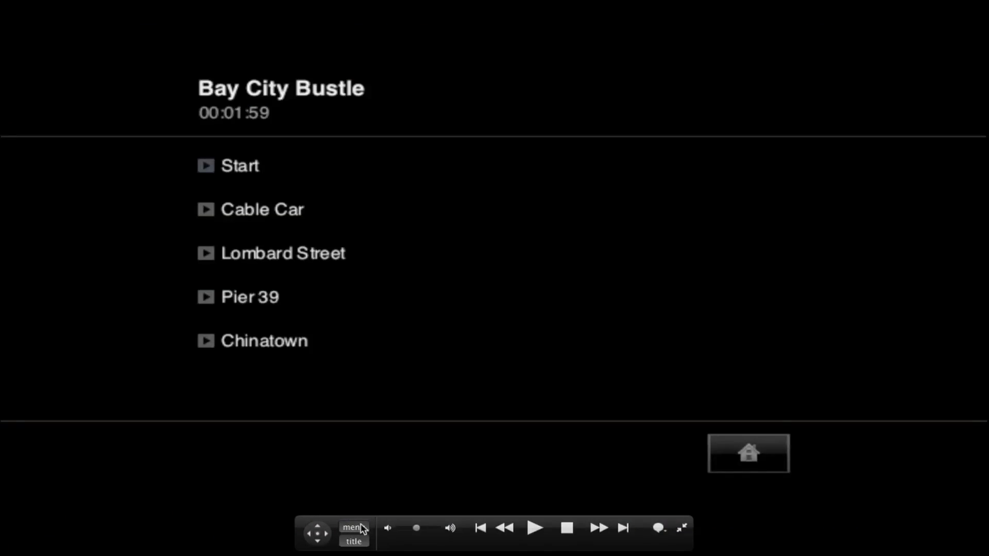
left_click(361, 529)
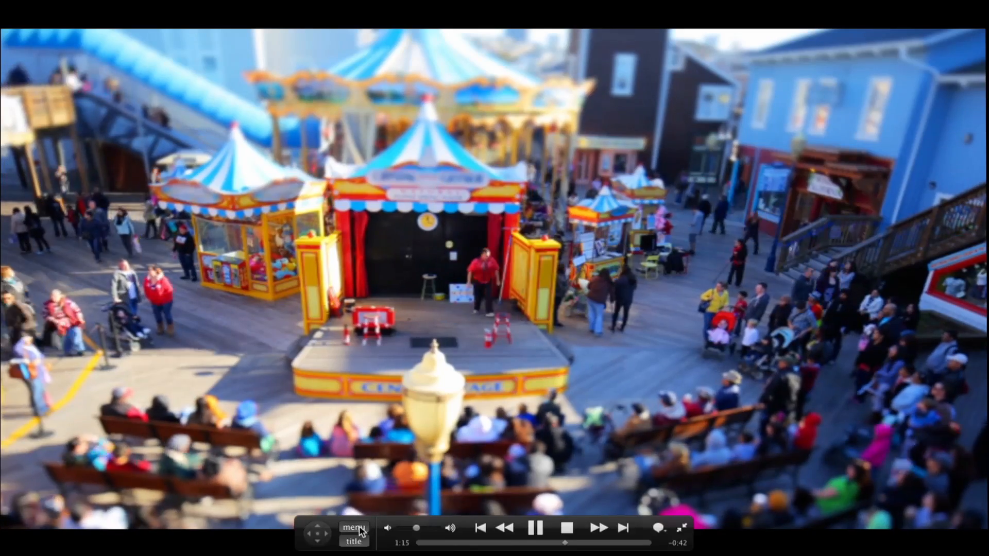
left_click(355, 541)
left_click(354, 542)
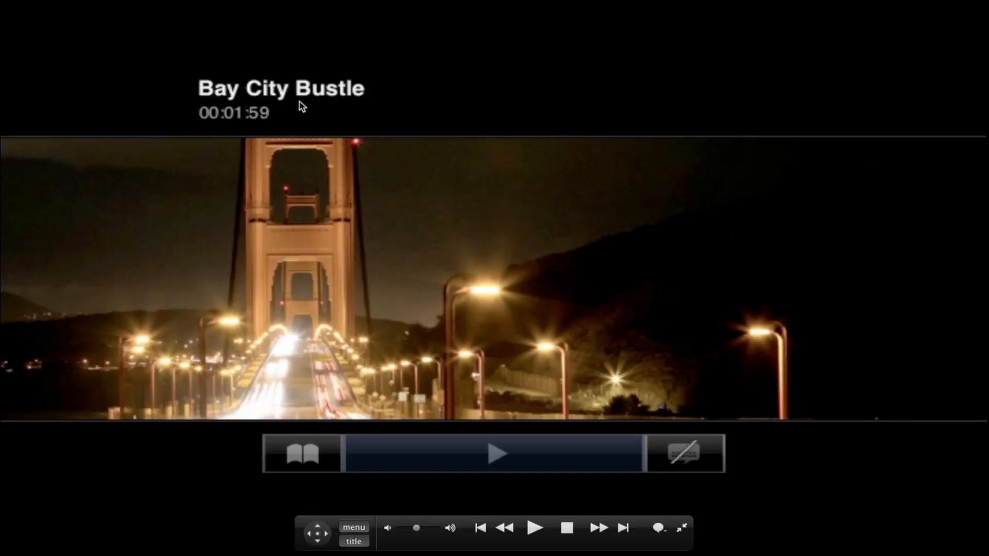
left_click(305, 453)
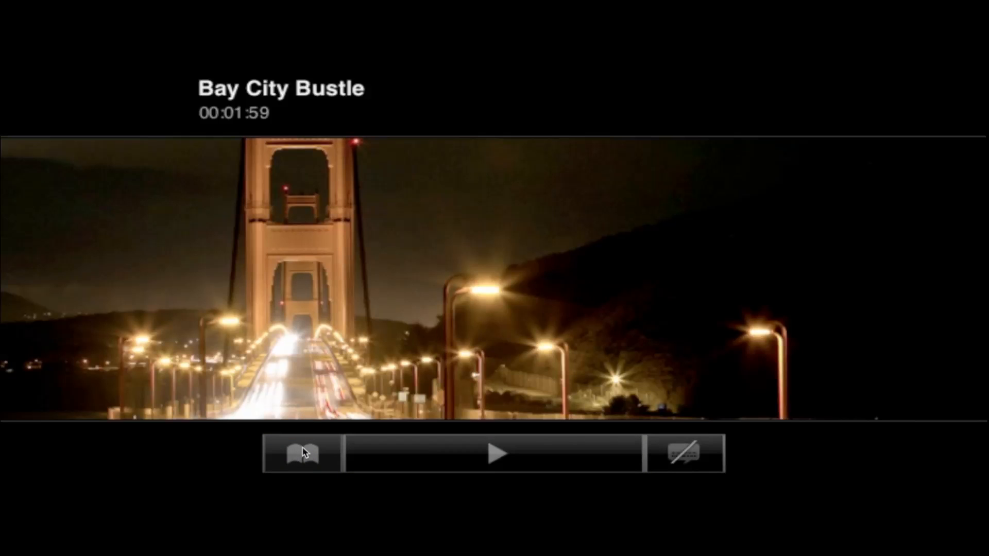
mouse_move(314, 459)
mouse_move(430, 496)
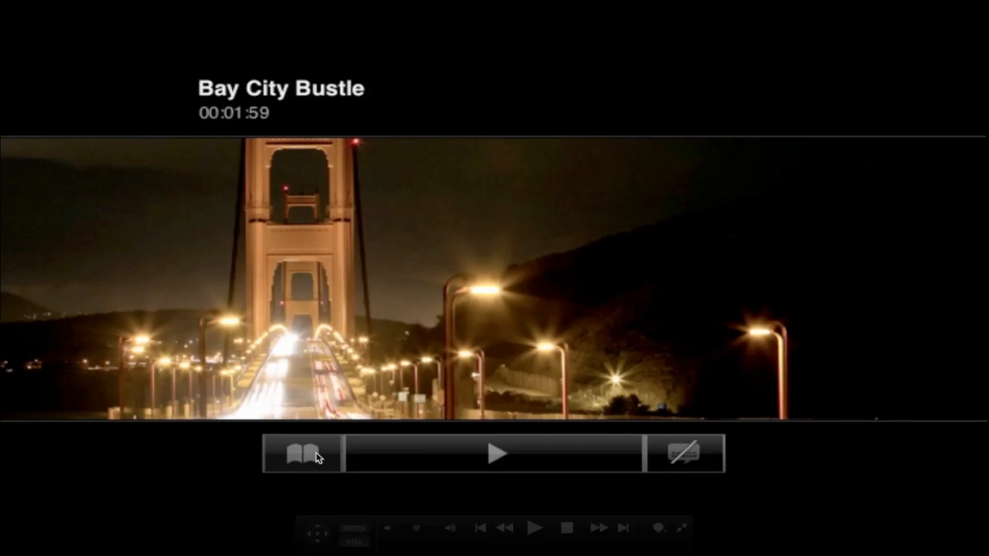
- Resume the movie, open the chapter menu to play the Pier 39 chapter, and call up the menu again
left_click(352, 531)
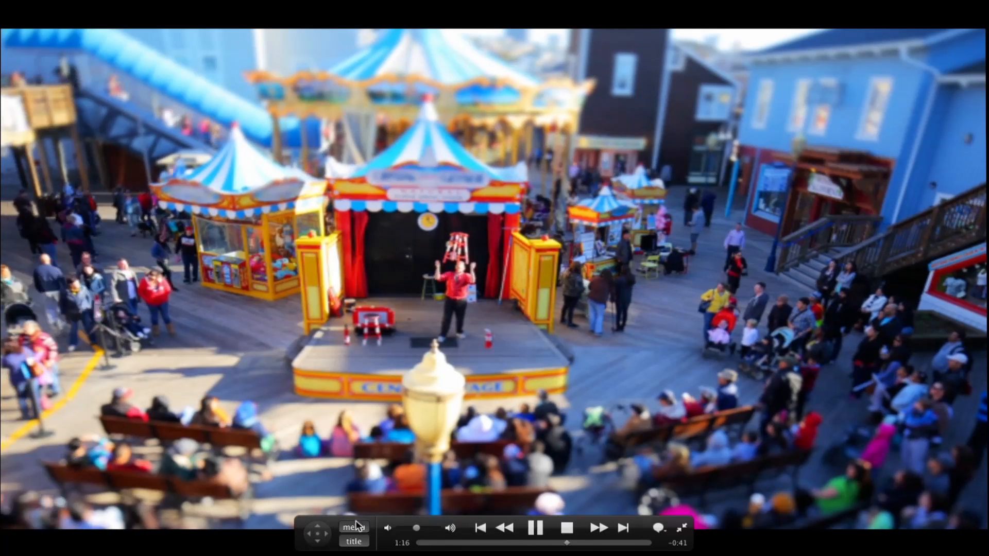
left_click(343, 541)
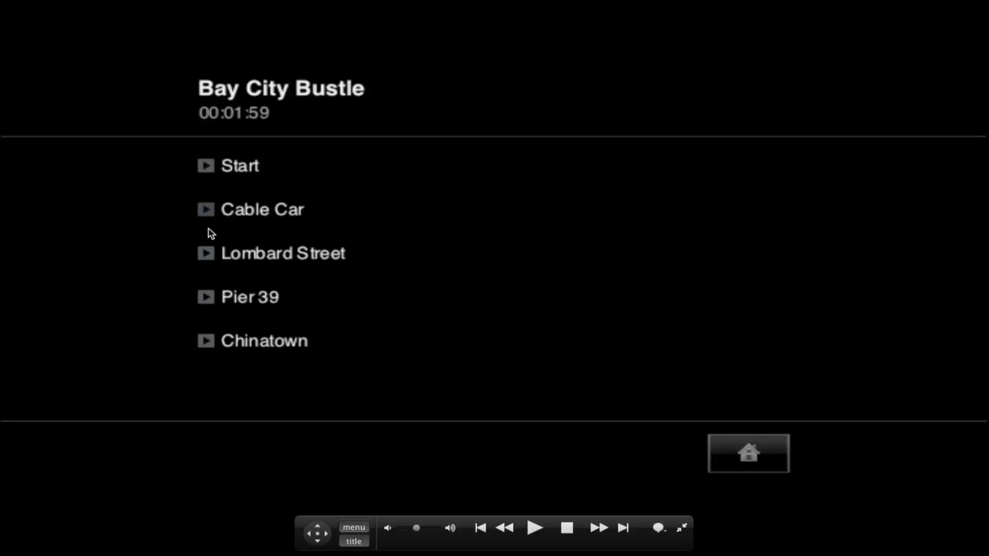
left_click(207, 298)
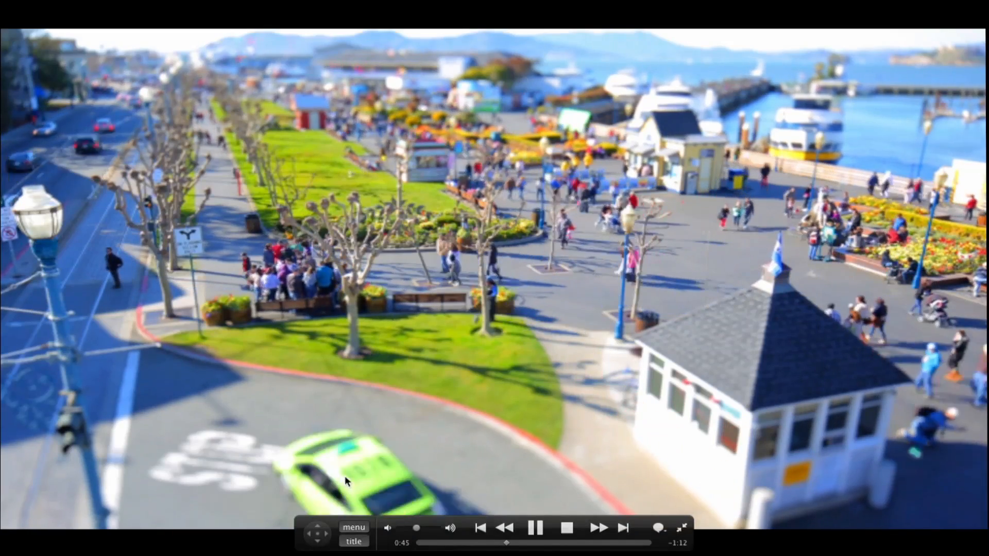
left_click(353, 530)
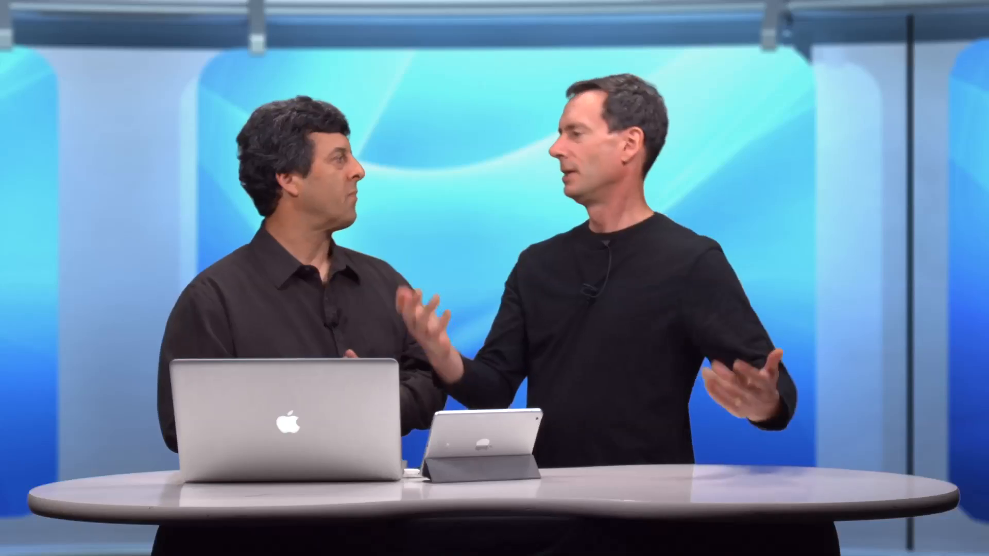